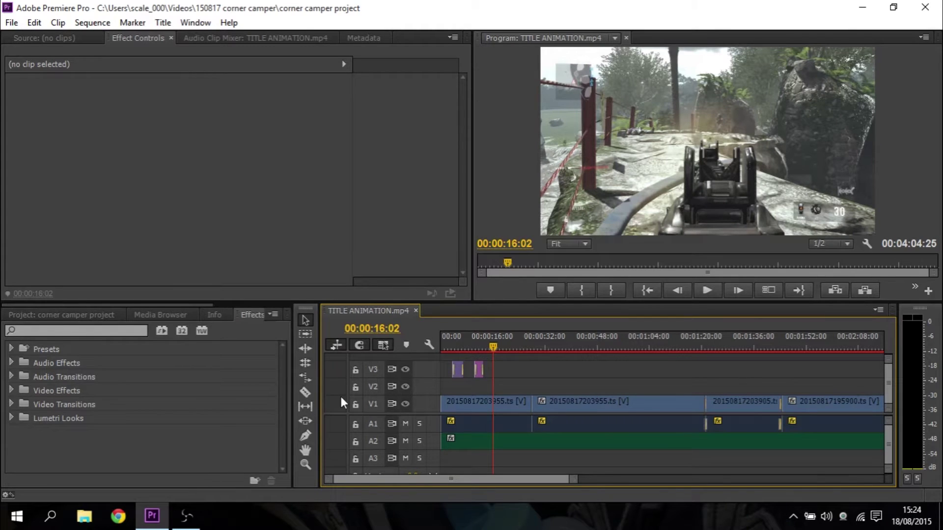
Step: Inspect the V1 and A2 clips, park the playhead on the title at 00:00:12:20, and show the Audio Clip Mixer
{"action": "left_click", "coordinate": [520, 403]}
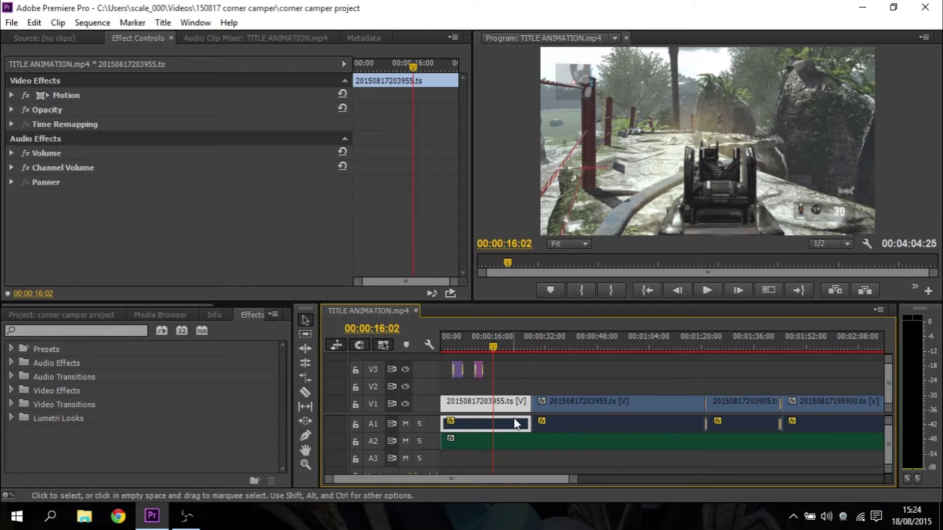
{"action": "left_click", "coordinate": [507, 439]}
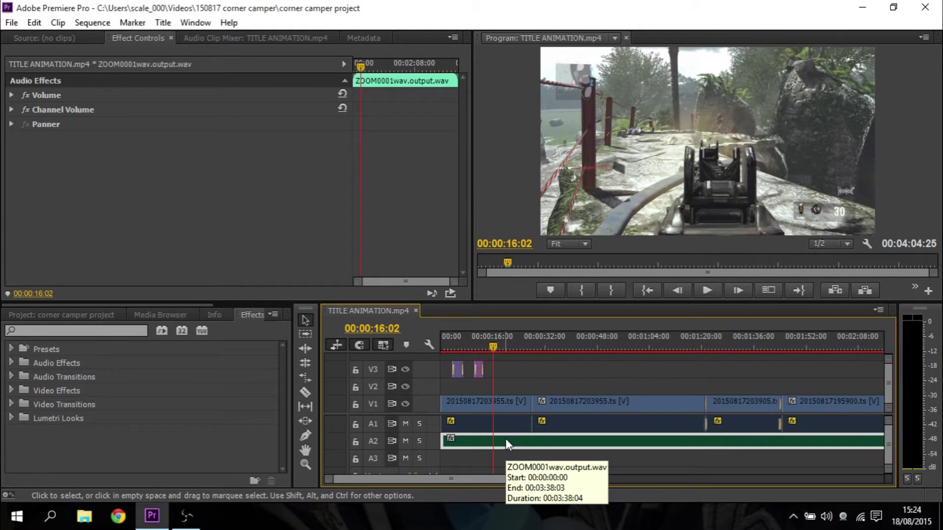
{"action": "left_click", "coordinate": [481, 347]}
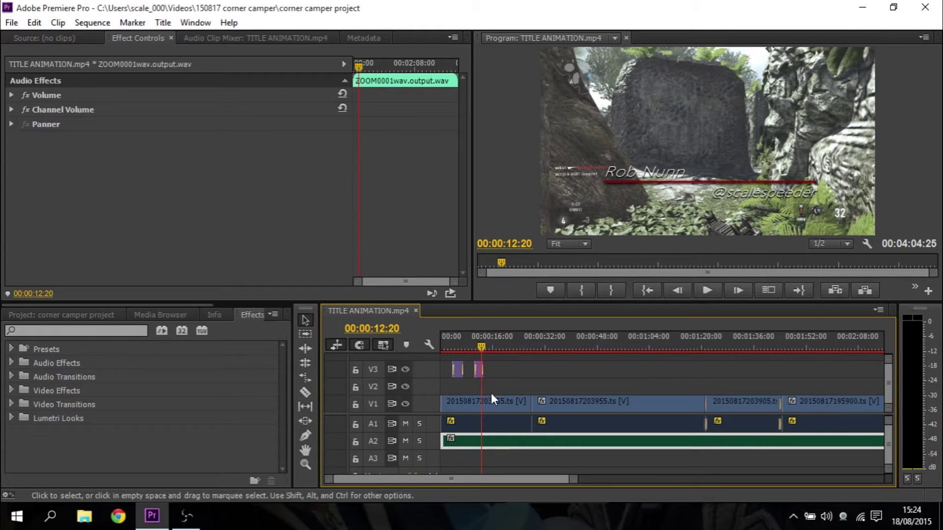
{"action": "left_click", "coordinate": [223, 38]}
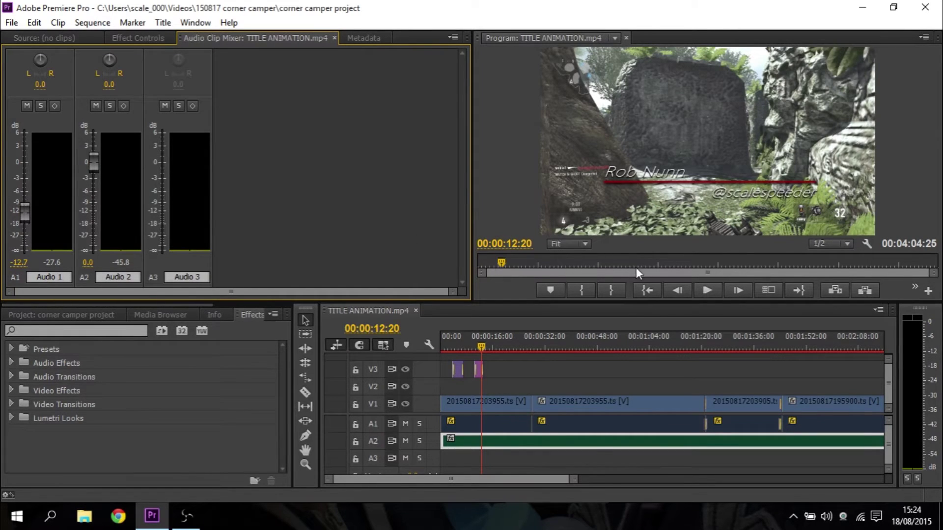
Step: Play the montage from the title, stop at 00:00:16:28, and select the first A1 gameplay clip
{"action": "left_click", "coordinate": [708, 292]}
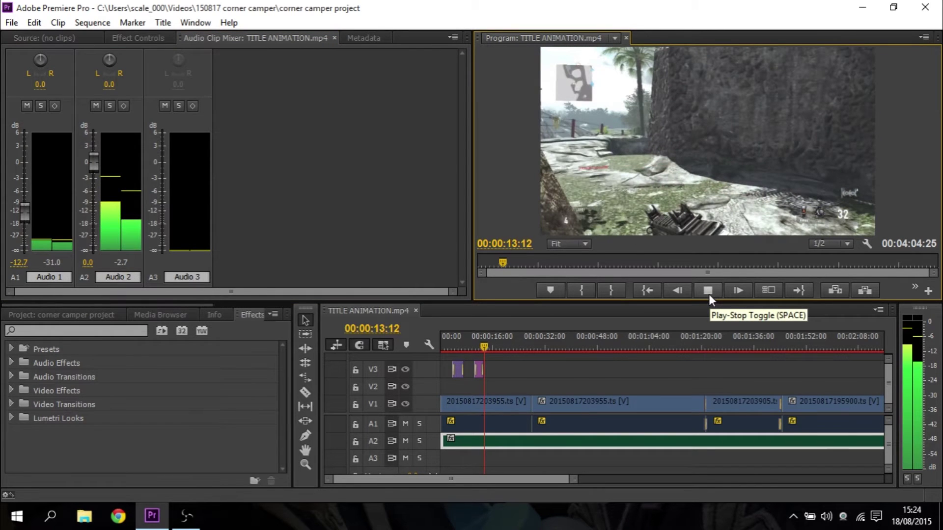
{"action": "left_click", "coordinate": [709, 293]}
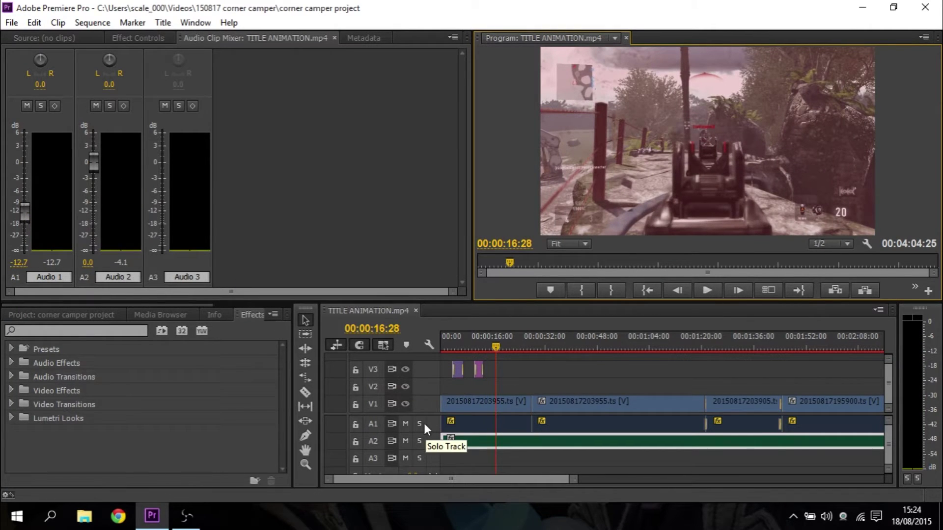
{"action": "left_click", "coordinate": [463, 422]}
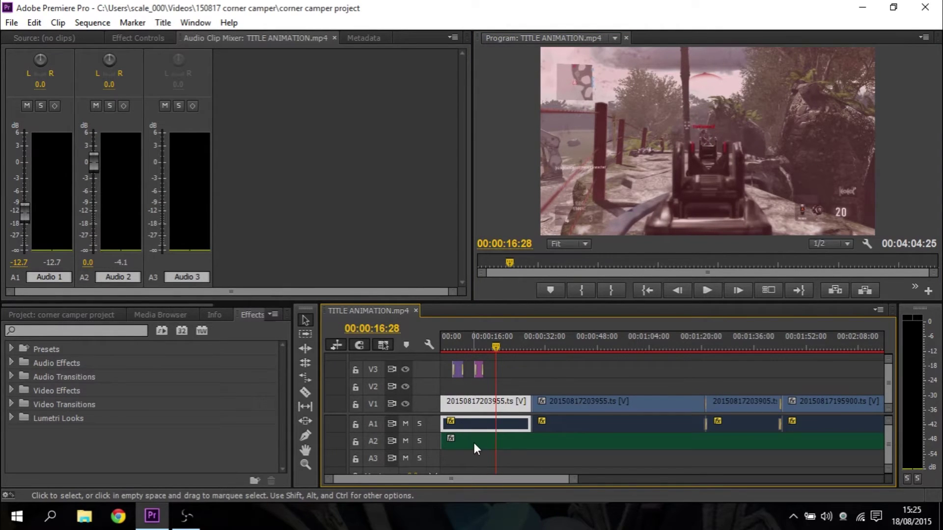
Step: Set the Audio 1 game fader to -13.6 dB and Audio 2 commentary to -0.2 dB, previewing around 00:00:20:21
{"action": "left_click", "coordinate": [473, 443]}
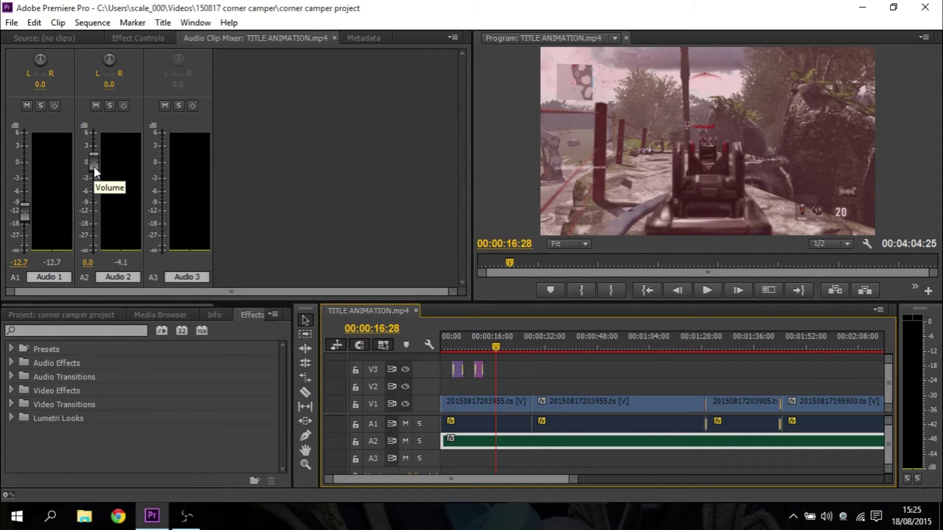
{"action": "mouse_move", "coordinate": [93, 167]}
{"action": "left_mouse_down"}
{"action": "mouse_move", "coordinate": [94, 227]}
{"action": "mouse_move", "coordinate": [86, 175]}
{"action": "left_mouse_up"}
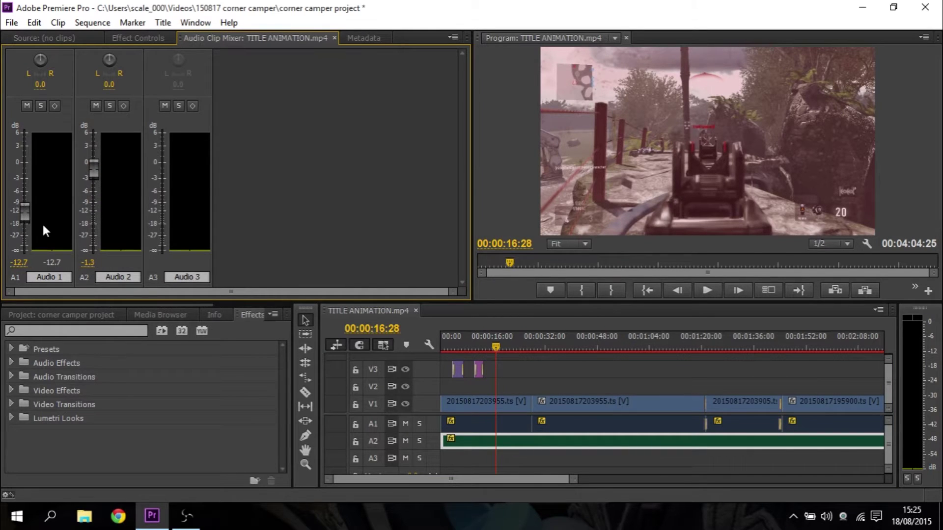
{"action": "left_click_drag", "start_coordinate": [23, 213], "coordinate": [24, 215]}
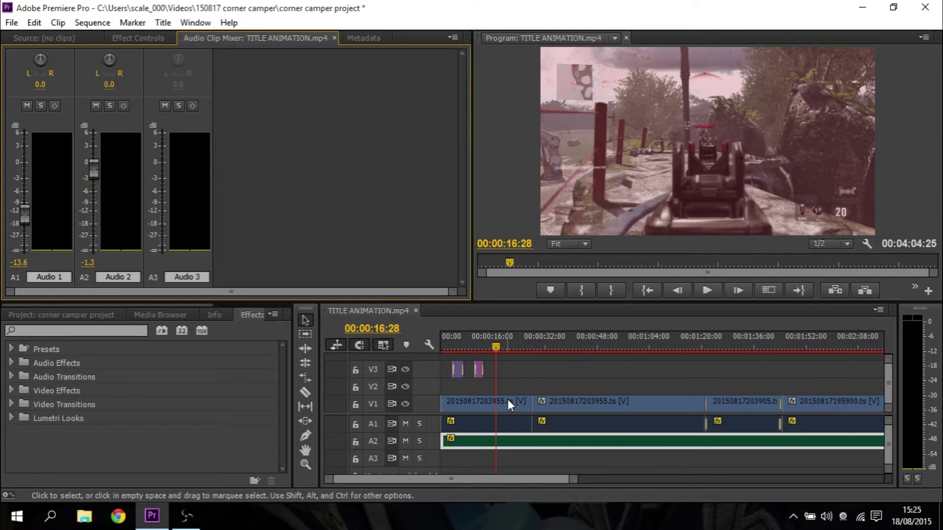
{"action": "left_click", "coordinate": [510, 443]}
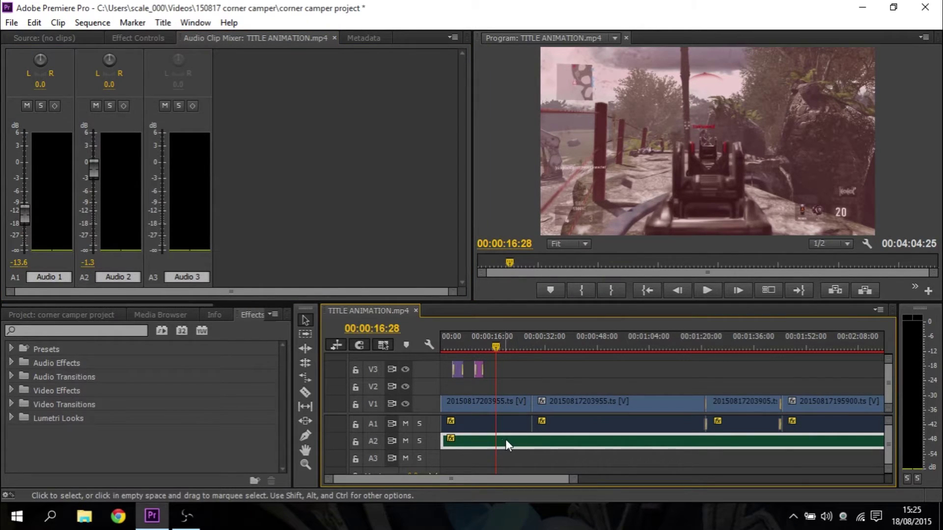
{"action": "left_click", "coordinate": [92, 167]}
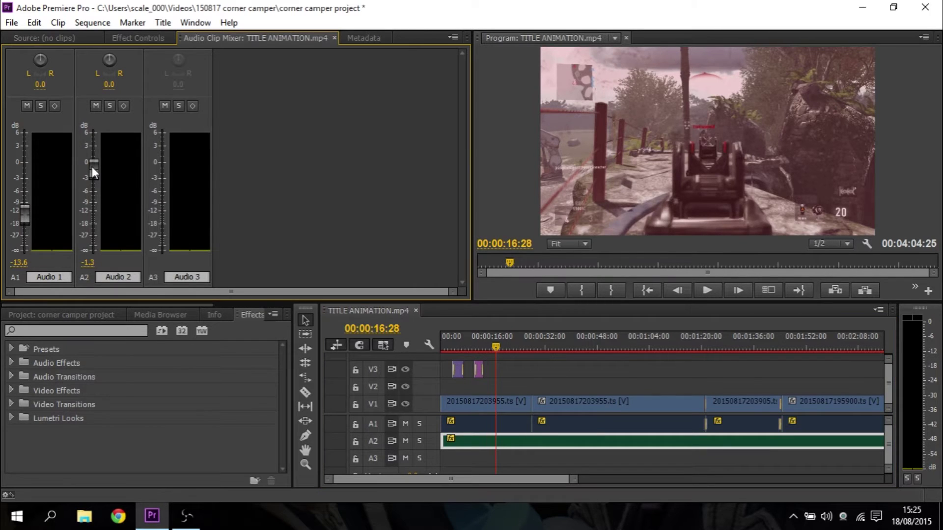
{"action": "left_click_drag", "start_coordinate": [96, 199], "coordinate": [95, 201]}
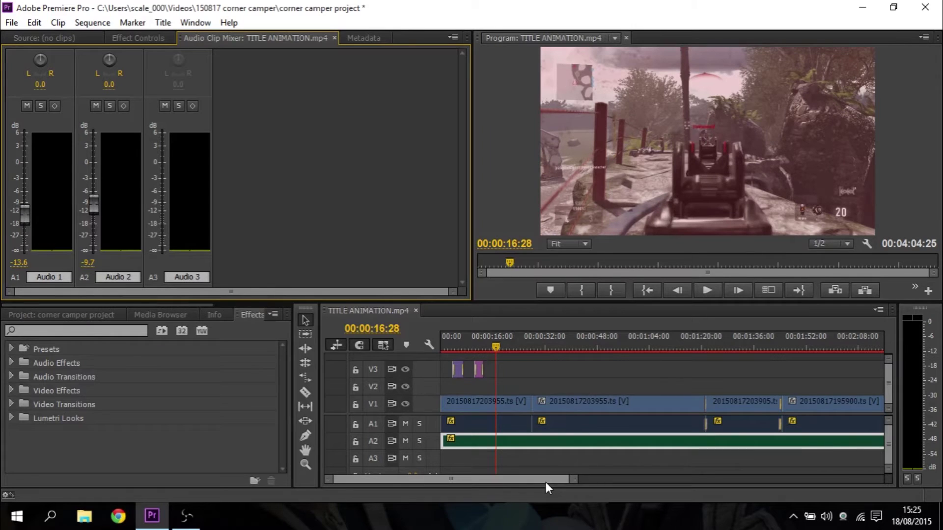
{"action": "left_click_drag", "start_coordinate": [545, 483], "coordinate": [511, 490]}
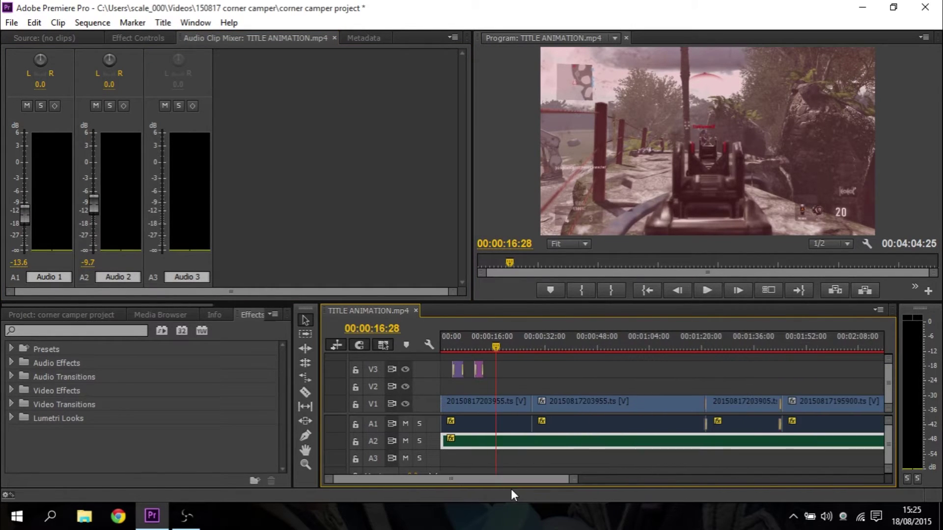
{"action": "left_click_drag", "start_coordinate": [93, 207], "coordinate": [92, 181]}
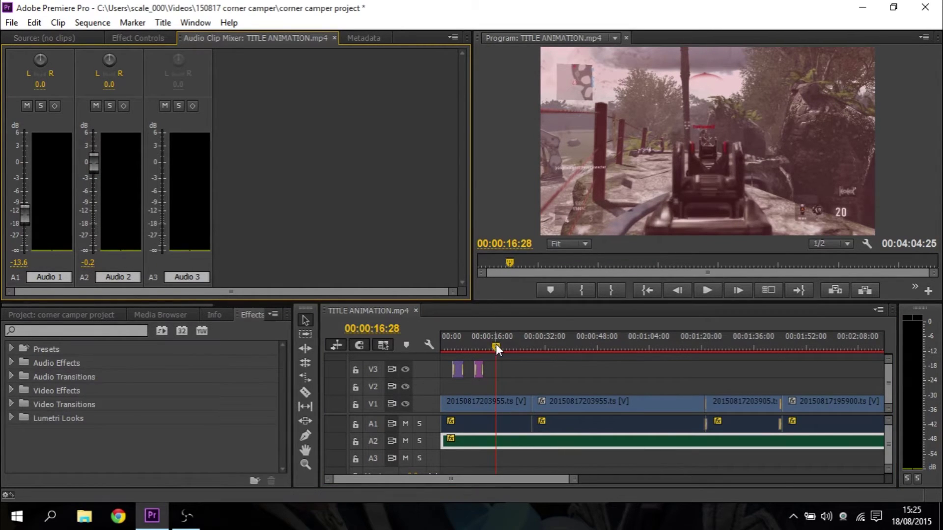
{"action": "mouse_move", "coordinate": [495, 346]}
{"action": "left_mouse_down"}
{"action": "mouse_move", "coordinate": [511, 350]}
{"action": "mouse_move", "coordinate": [501, 352]}
{"action": "left_mouse_up"}
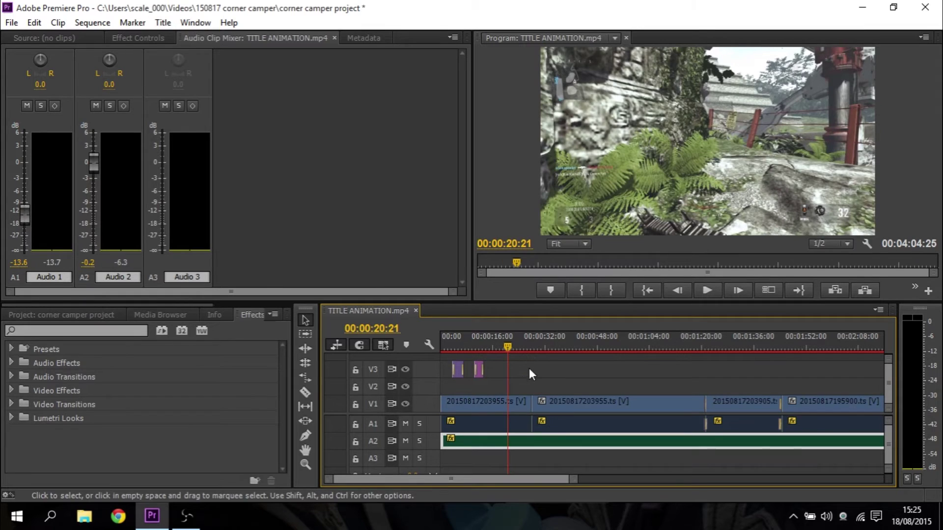
Step: Razor-cut the A2 commentary clip at 00:00:27:27 and select the piece after the cut
{"action": "left_click", "coordinate": [532, 350]}
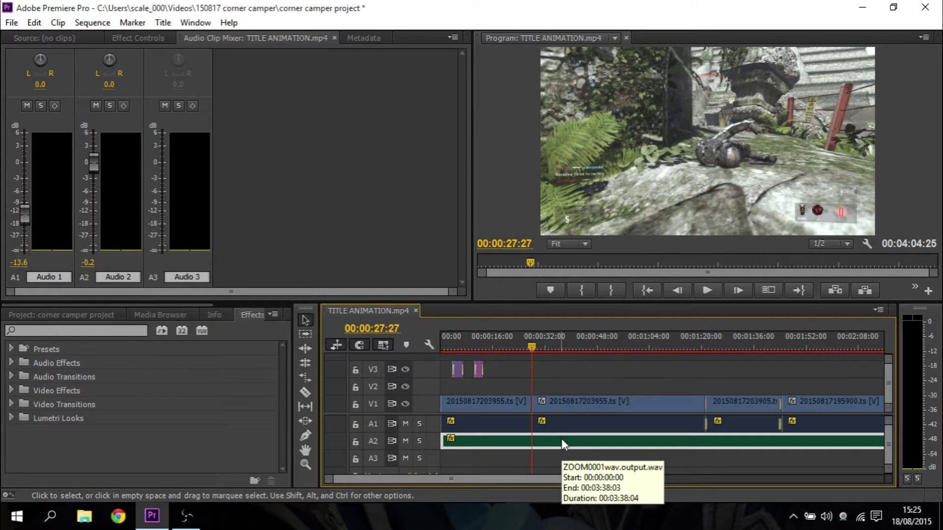
{"action": "key", "text": "c"}
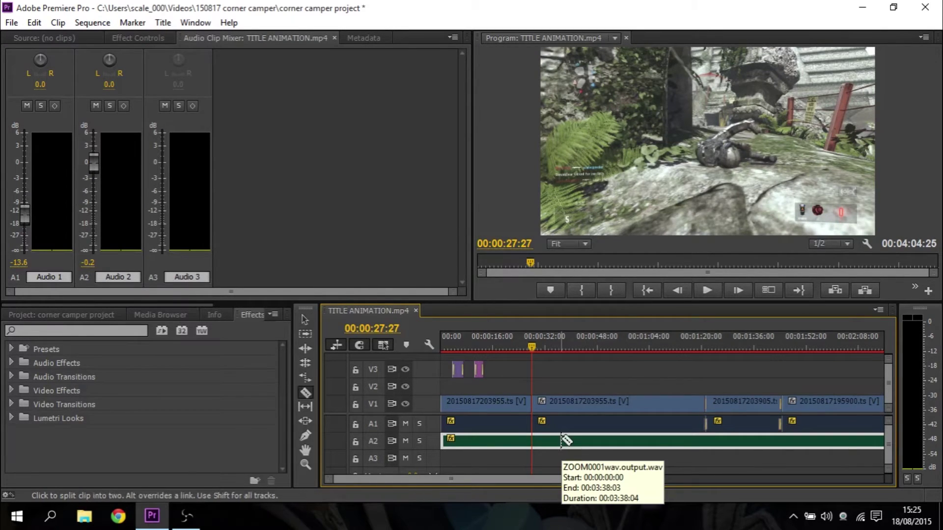
{"action": "left_click", "coordinate": [533, 445]}
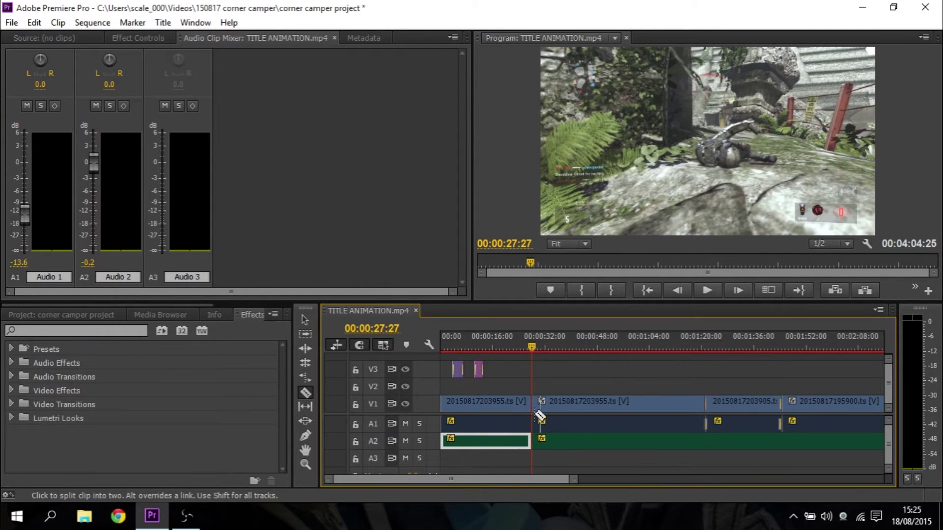
{"action": "left_click_drag", "start_coordinate": [531, 345], "coordinate": [538, 348]}
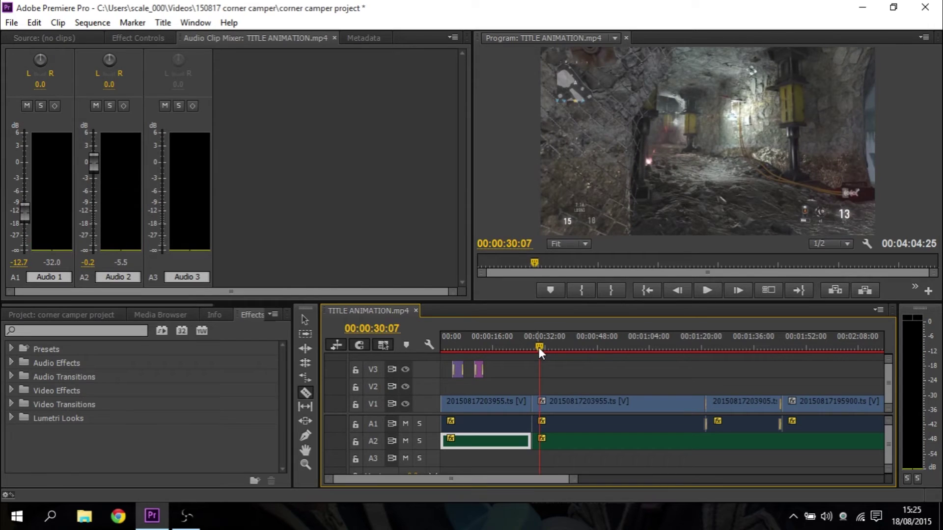
{"action": "key", "text": "v"}
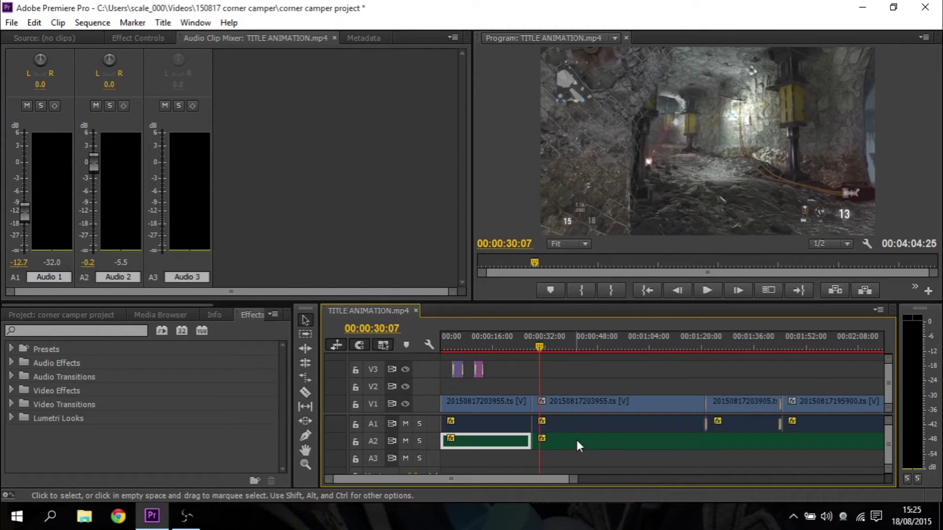
{"action": "left_click", "coordinate": [566, 444]}
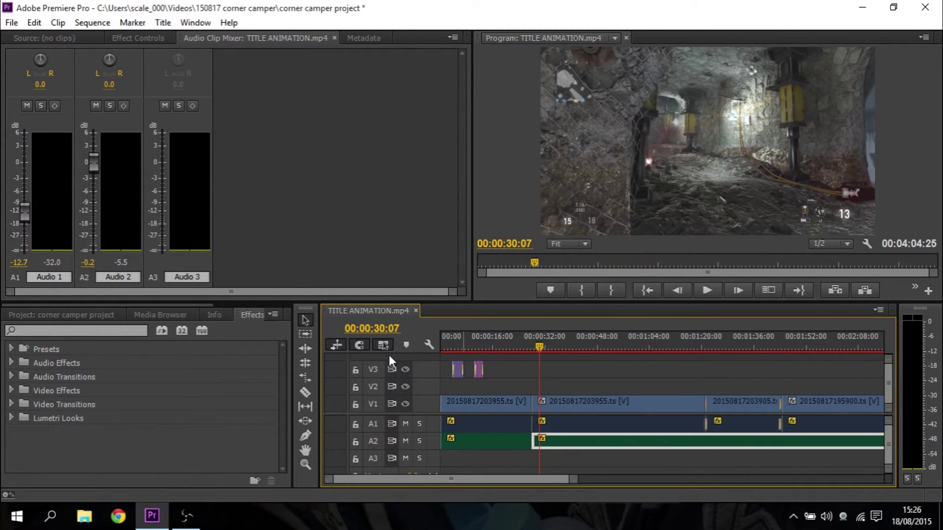
Step: Drop Audio 2 to -16.1 dB, raise Audio 1 to 1.1 dB, and play back from 00:00:25:23
{"action": "left_click_drag", "start_coordinate": [90, 160], "coordinate": [94, 217]}
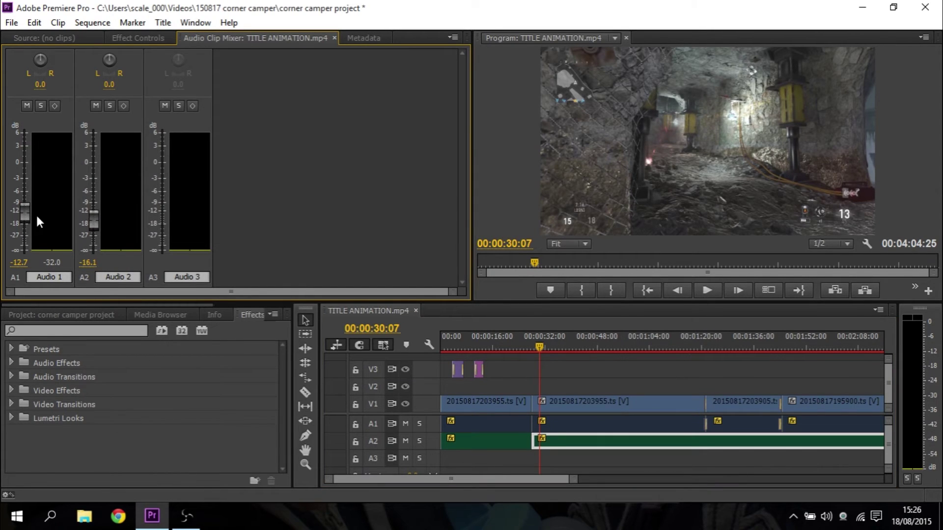
{"action": "left_click_drag", "start_coordinate": [29, 215], "coordinate": [24, 157]}
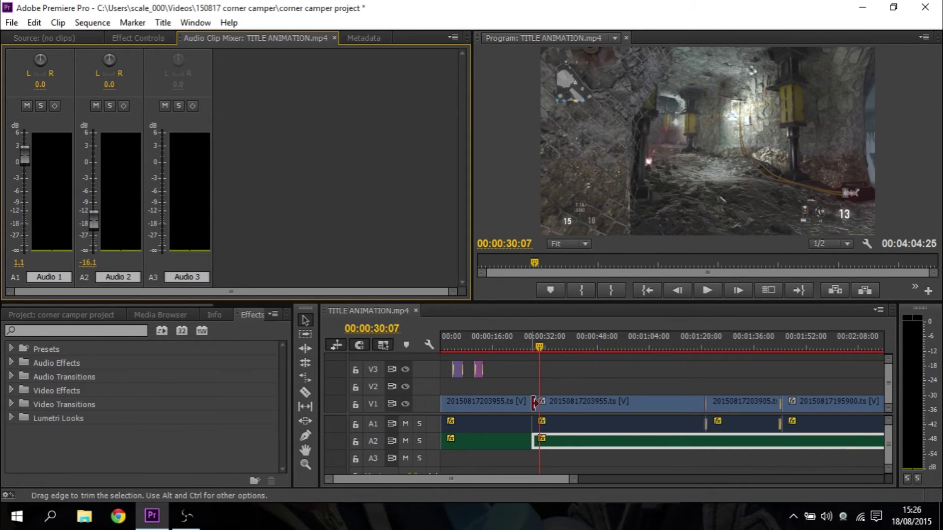
{"action": "left_click_drag", "start_coordinate": [539, 344], "coordinate": [524, 346]}
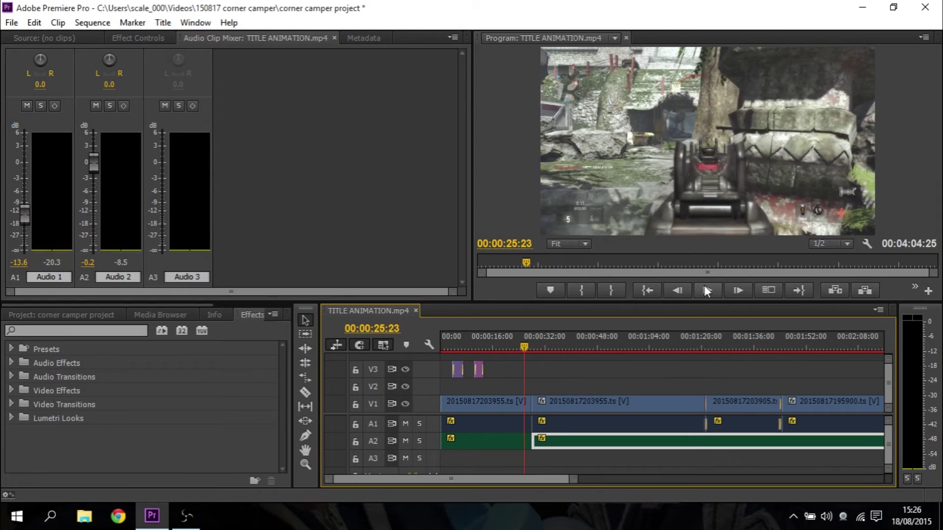
{"action": "left_click", "coordinate": [706, 291]}
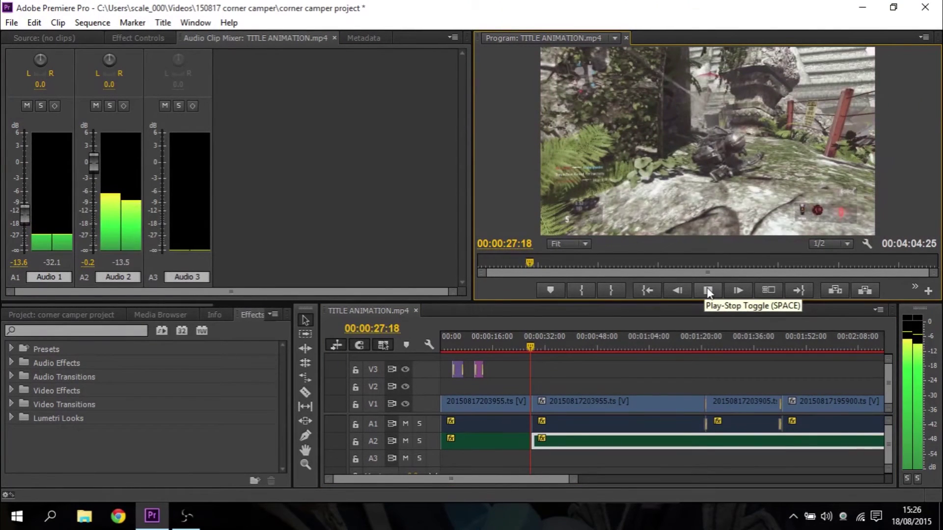
{"action": "left_click", "coordinate": [708, 291]}
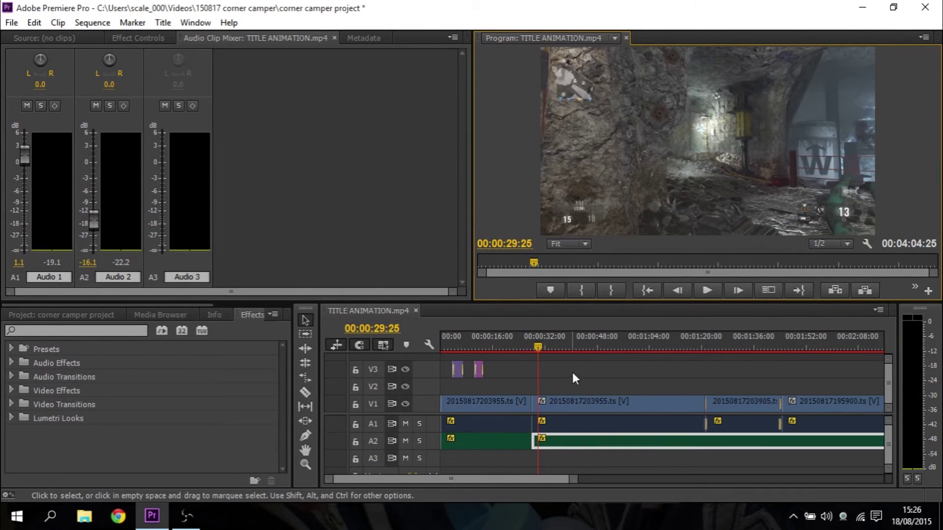
{"action": "left_click_drag", "start_coordinate": [540, 345], "coordinate": [558, 348]}
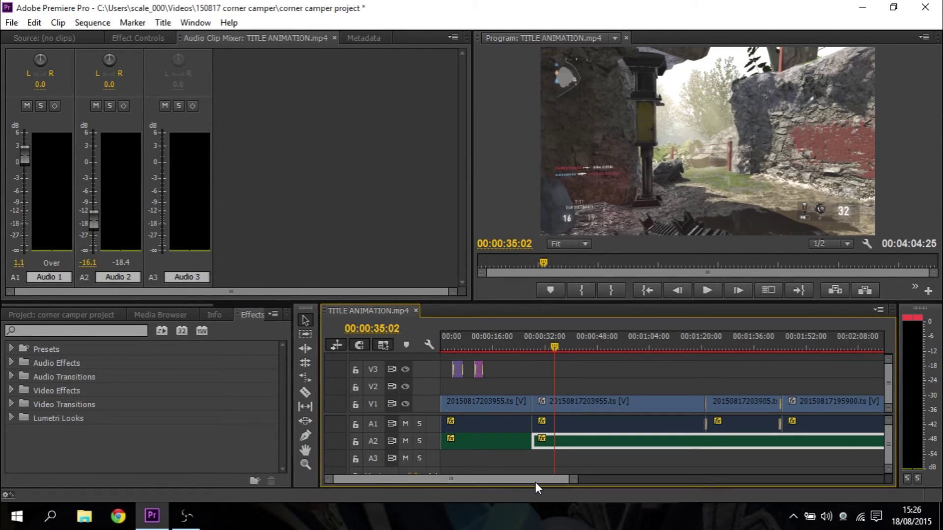
Step: Scroll to the sequence end, select the final V1/A1 clip, and park the playhead at 00:03:31:01
{"action": "left_click_drag", "start_coordinate": [555, 474], "coordinate": [615, 470]}
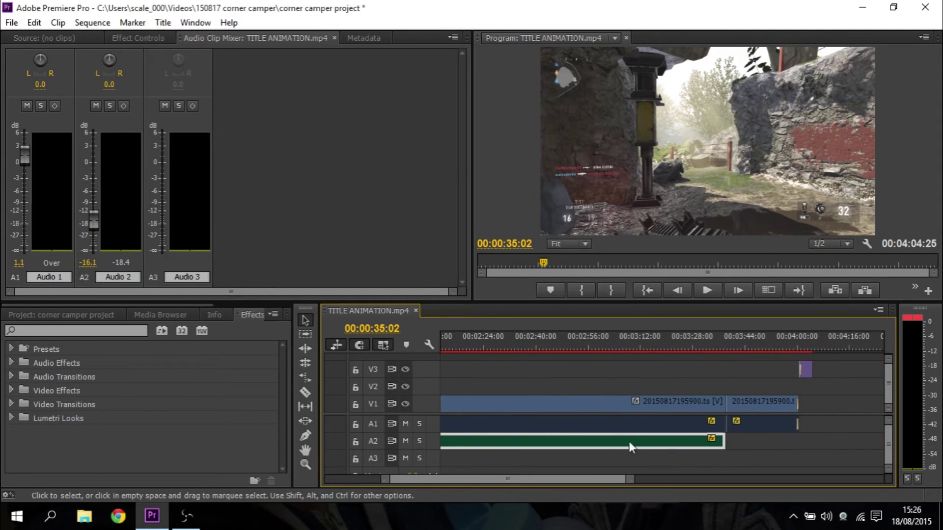
{"action": "left_click", "coordinate": [720, 335]}
{"action": "mouse_move", "coordinate": [719, 337]}
{"action": "left_mouse_down"}
{"action": "mouse_move", "coordinate": [740, 337]}
{"action": "mouse_move", "coordinate": [715, 345]}
{"action": "left_mouse_up"}
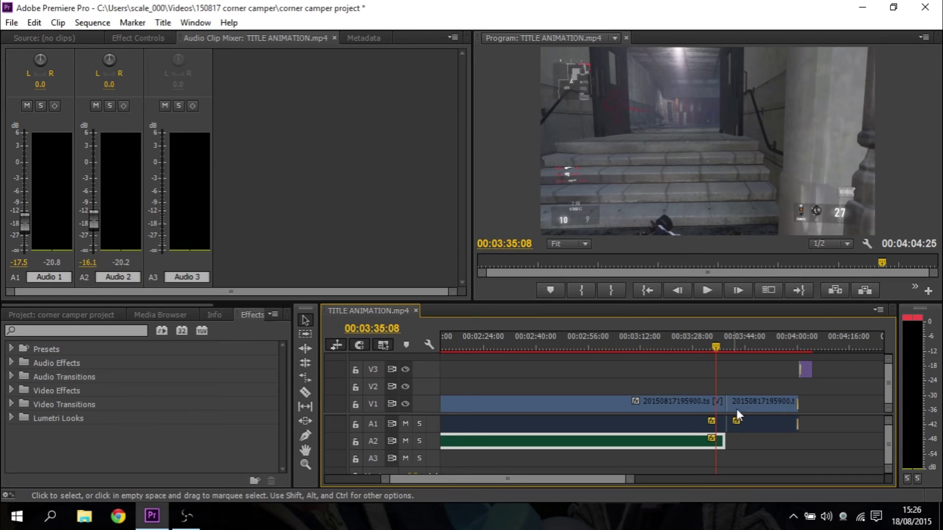
{"action": "left_click", "coordinate": [756, 402]}
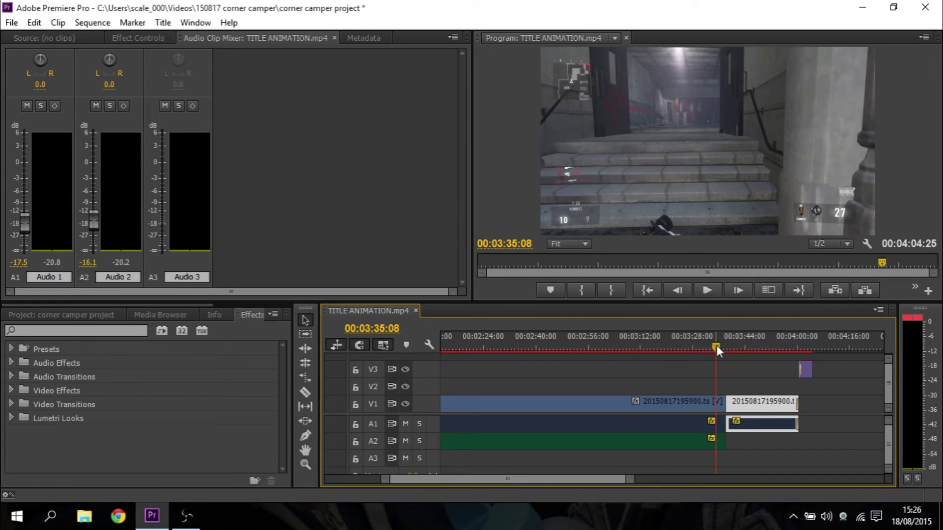
{"action": "left_click_drag", "start_coordinate": [717, 345], "coordinate": [702, 347]}
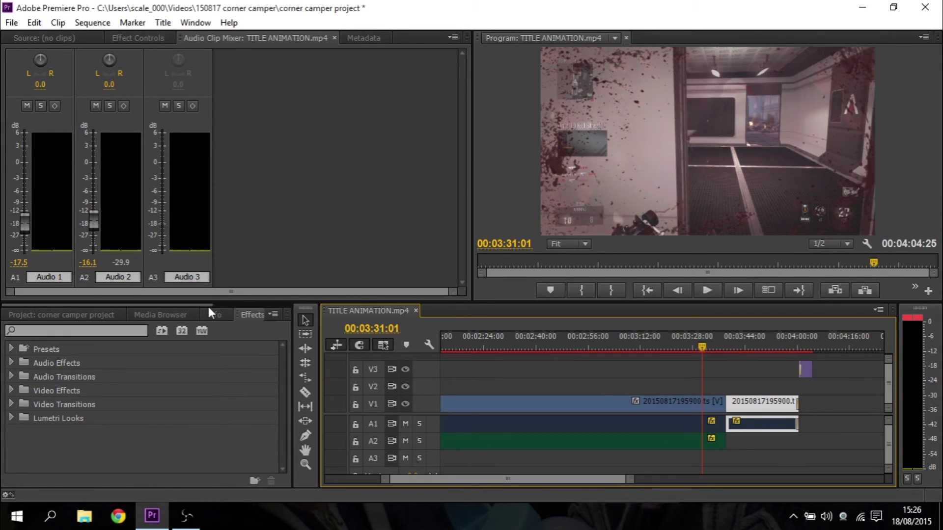
{"action": "left_click_drag", "start_coordinate": [207, 306], "coordinate": [237, 305]}
Step: Apply the Constant Power crossfade from Audio Transitions to the A2 edit point near 00:03:31, then scrub it
{"action": "left_click", "coordinate": [213, 320]}
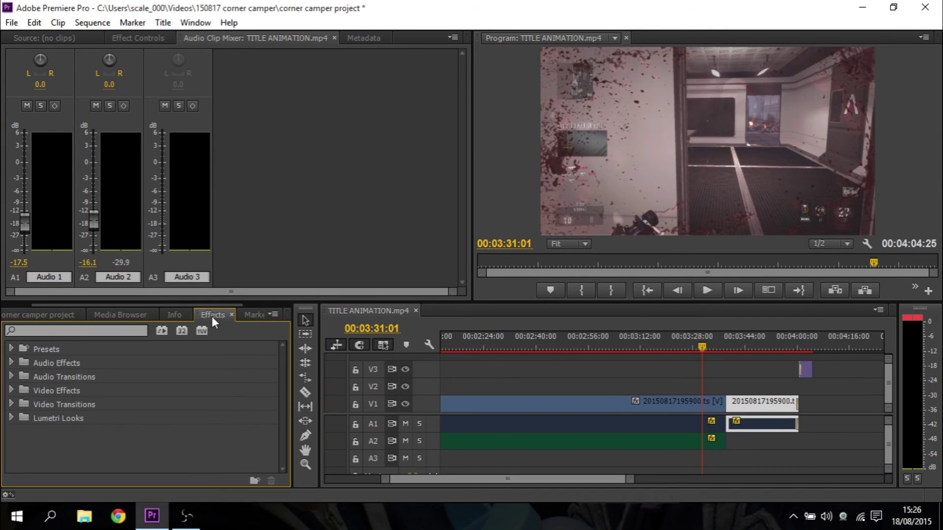
{"action": "left_click", "coordinate": [12, 363]}
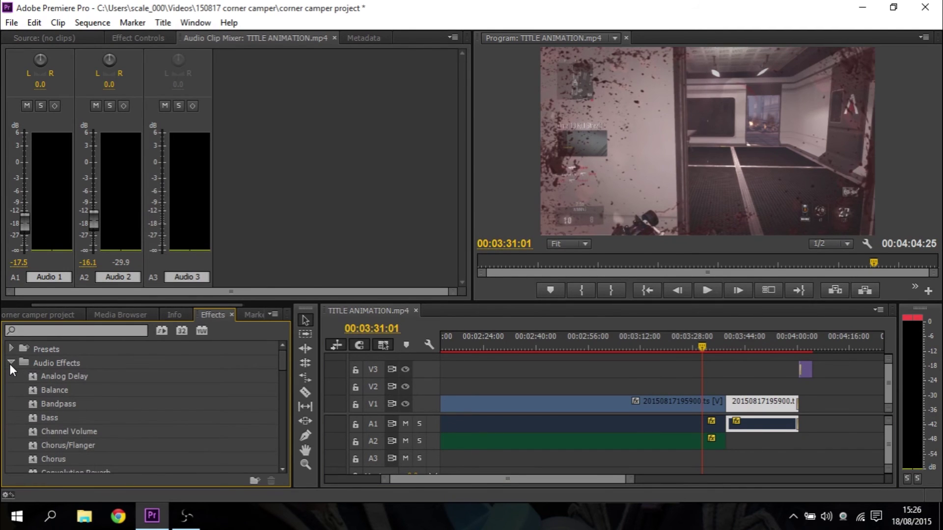
{"action": "left_click", "coordinate": [10, 363]}
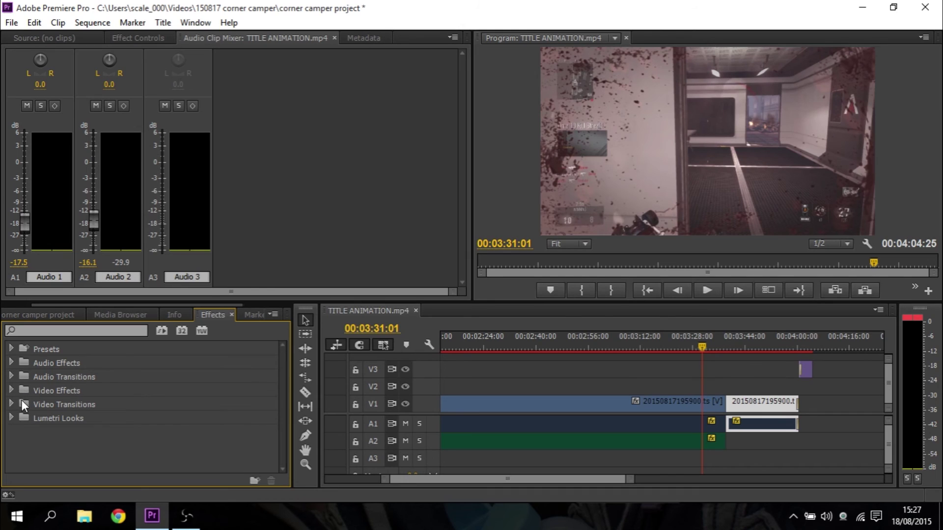
{"action": "left_click", "coordinate": [12, 377]}
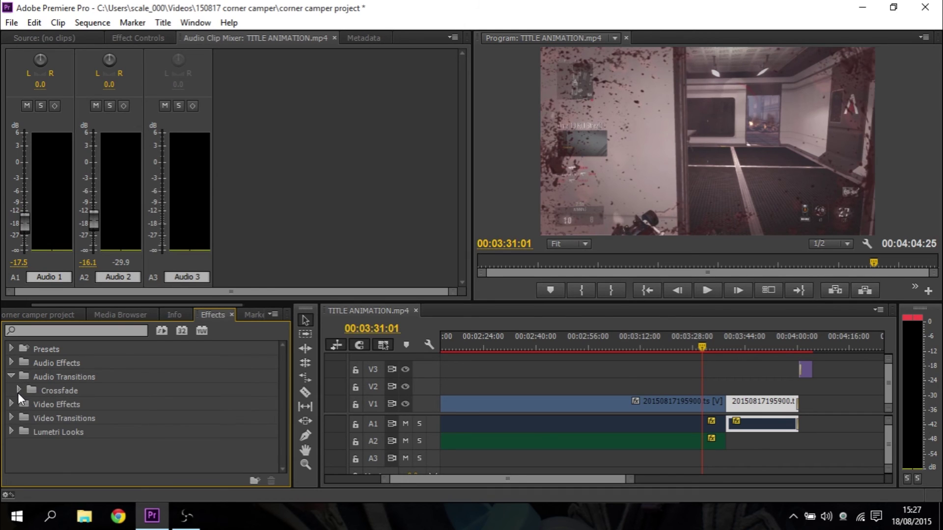
{"action": "left_click", "coordinate": [18, 392]}
{"action": "mouse_move", "coordinate": [41, 419]}
{"action": "left_mouse_down"}
{"action": "mouse_move", "coordinate": [265, 343]}
{"action": "mouse_move", "coordinate": [497, 328]}
{"action": "mouse_move", "coordinate": [702, 443]}
{"action": "mouse_move", "coordinate": [724, 440]}
{"action": "left_mouse_up"}
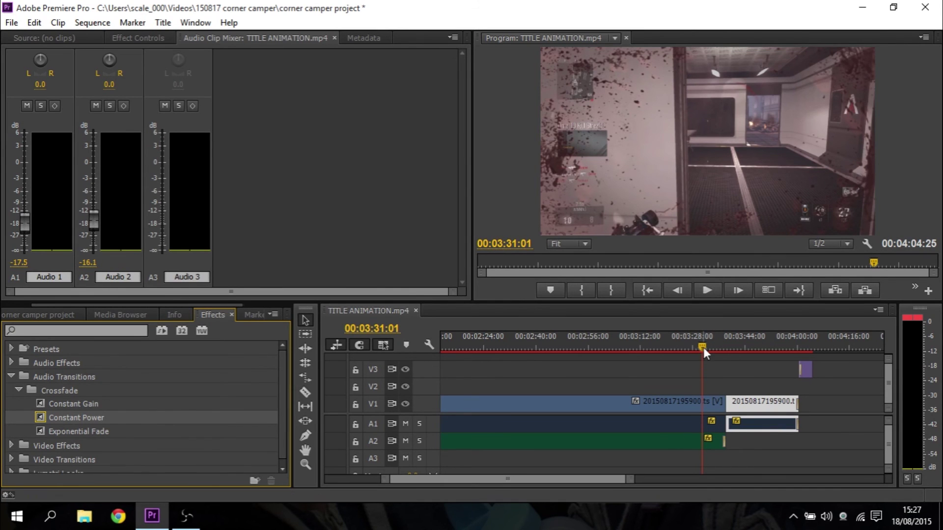
{"action": "left_click_drag", "start_coordinate": [703, 347], "coordinate": [720, 351]}
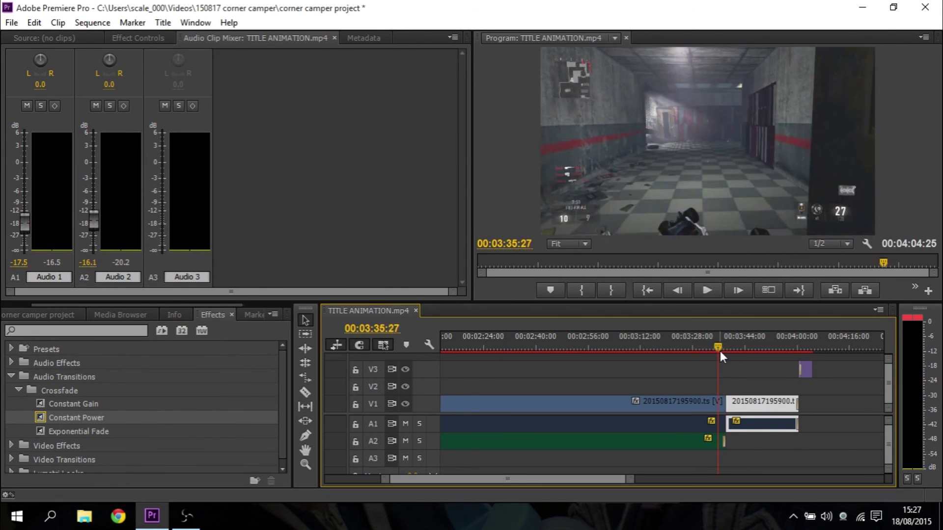